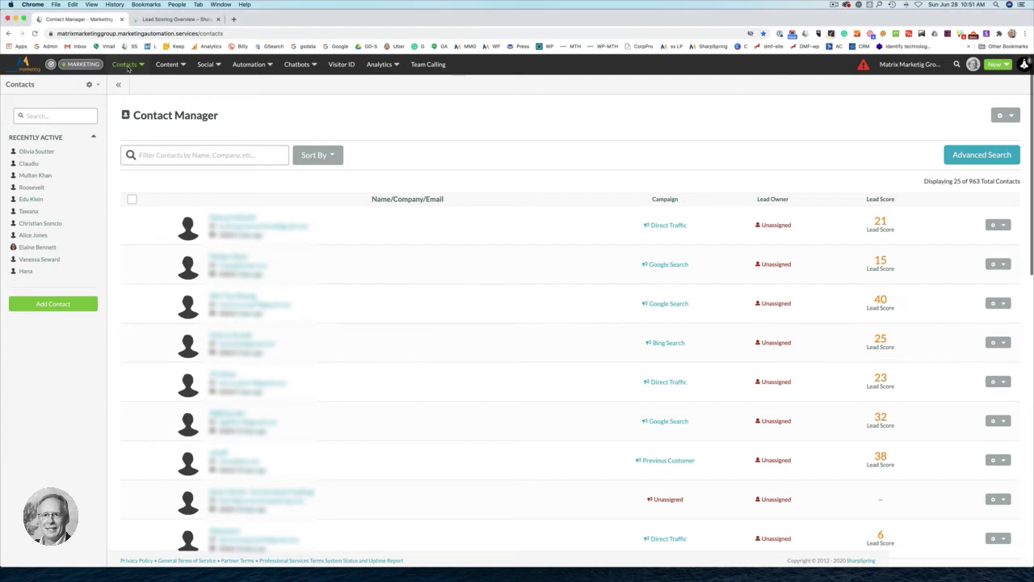
Open the lead scoring rules and set the two lead score range markers to 24 and 84.
click(128, 68)
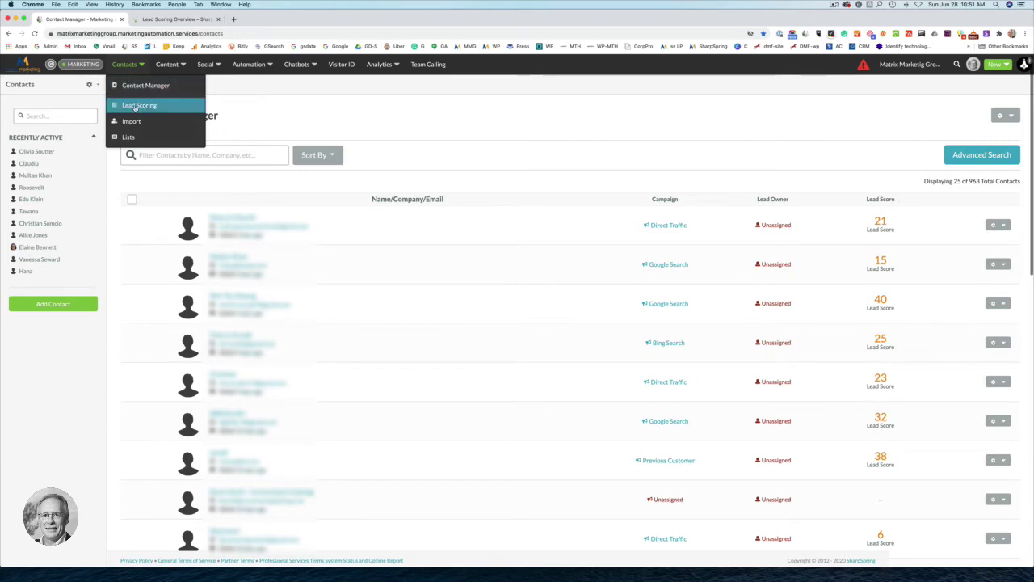
click(136, 106)
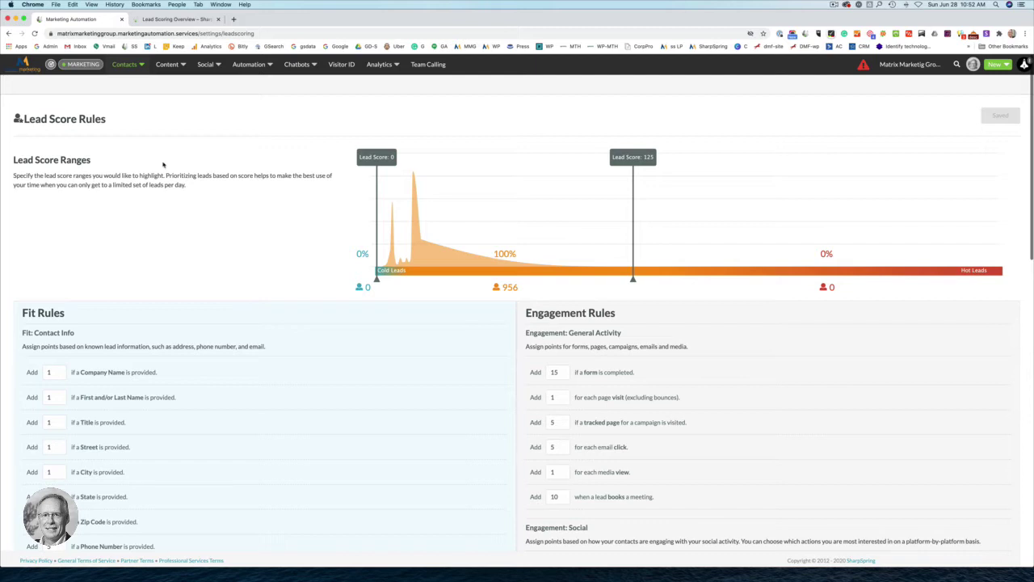
drag(375, 158, 427, 166)
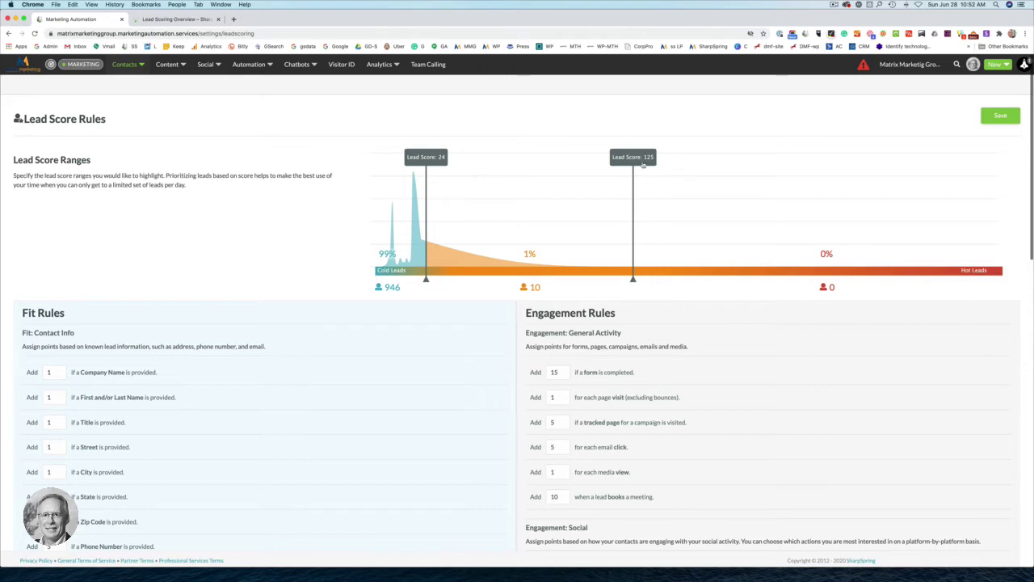
drag(635, 170, 549, 178)
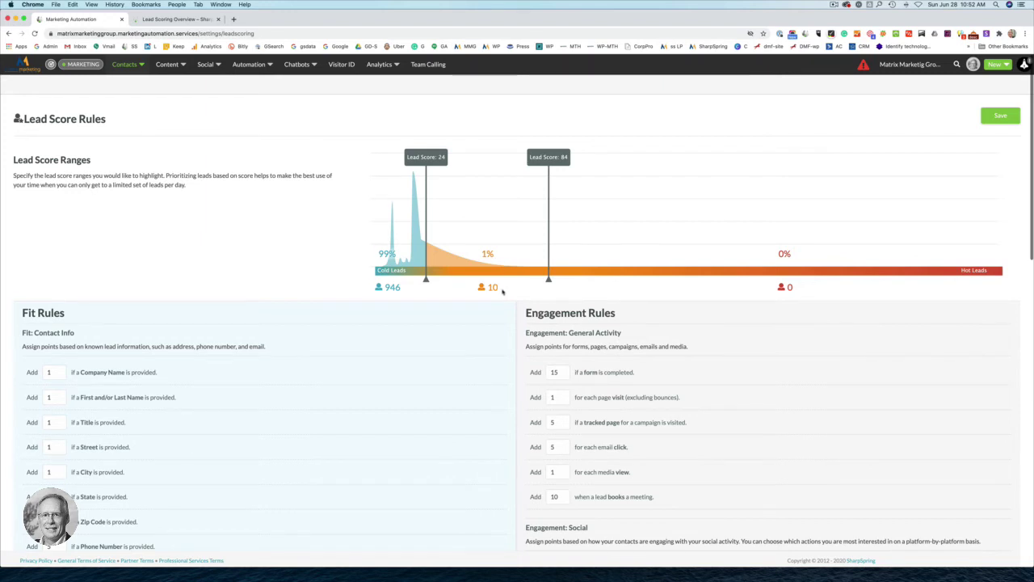
Set the fit rule for a provided Company Name to 5 points.
scroll(501, 291, down, 3)
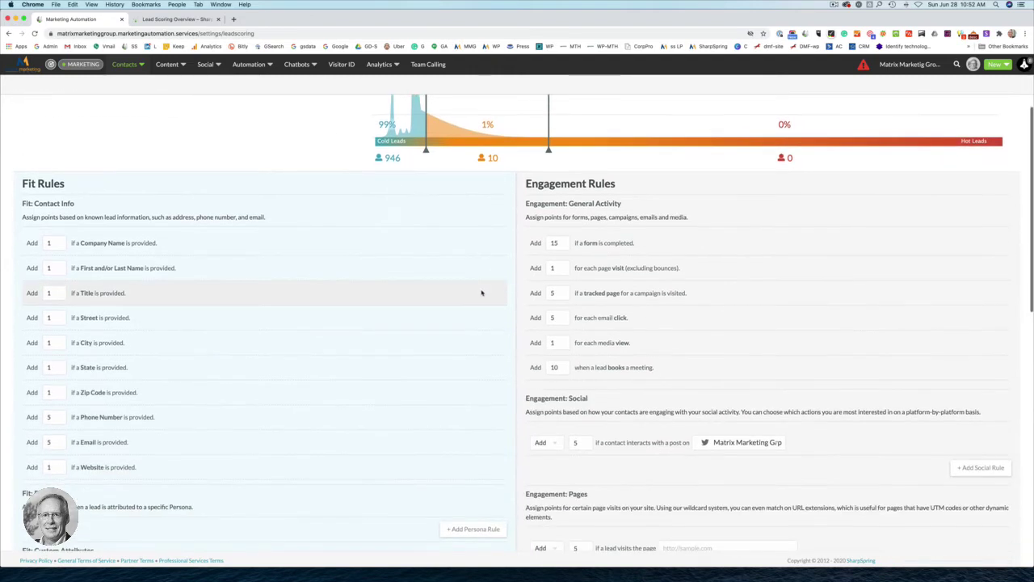
scroll(482, 292, down, 1)
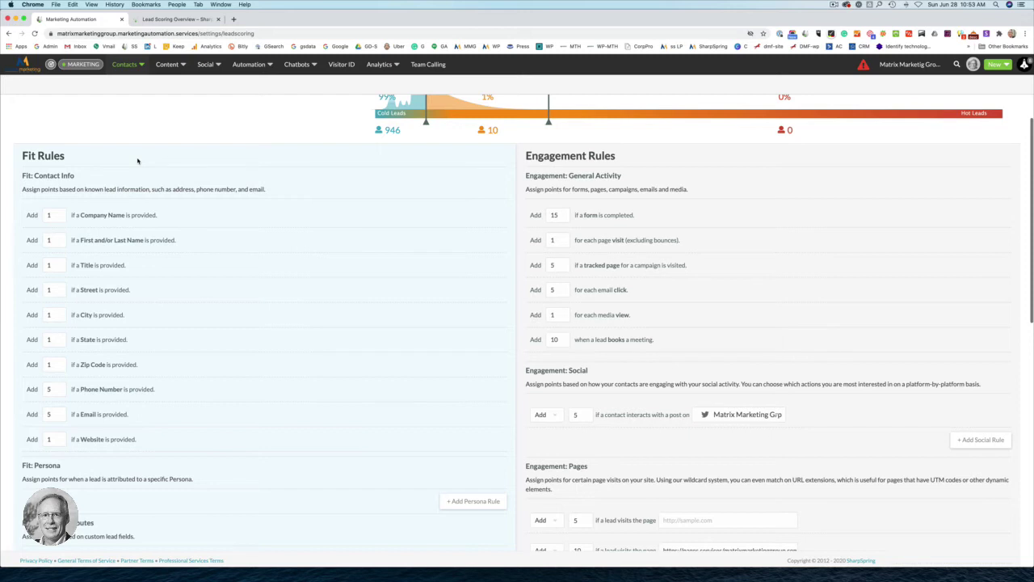
click(62, 215)
click(62, 215)
click(63, 215)
click(62, 214)
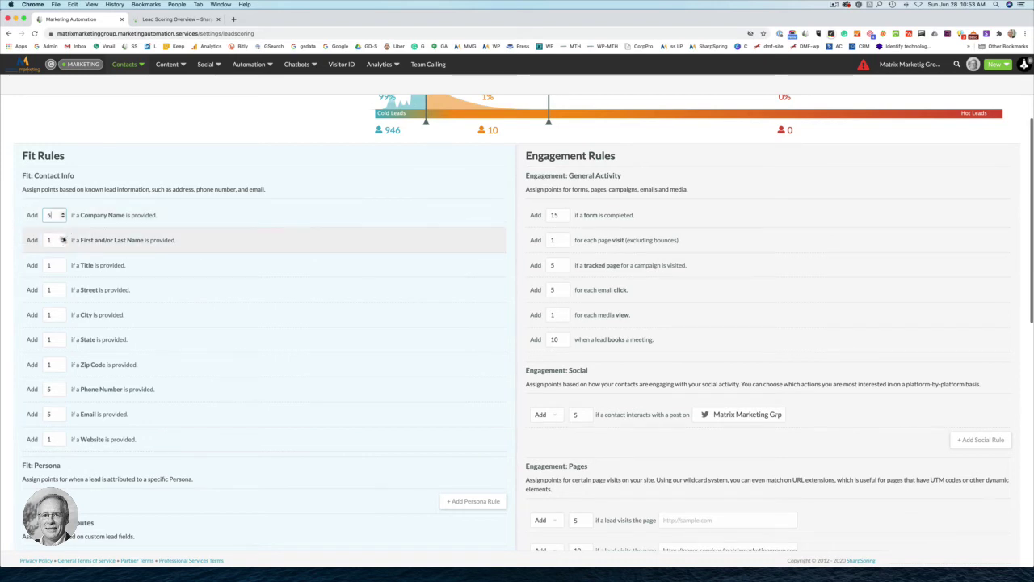
Set the fit rules for First and/or Last Name and for Title to 5 points each.
click(62, 238)
click(62, 238)
click(62, 237)
click(63, 238)
click(62, 262)
click(63, 263)
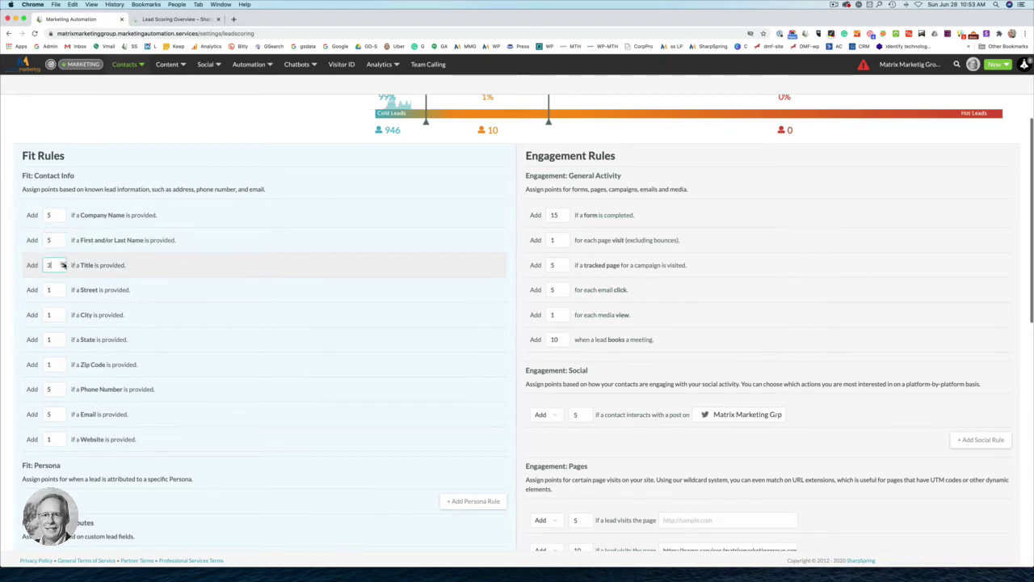
click(62, 263)
click(62, 263)
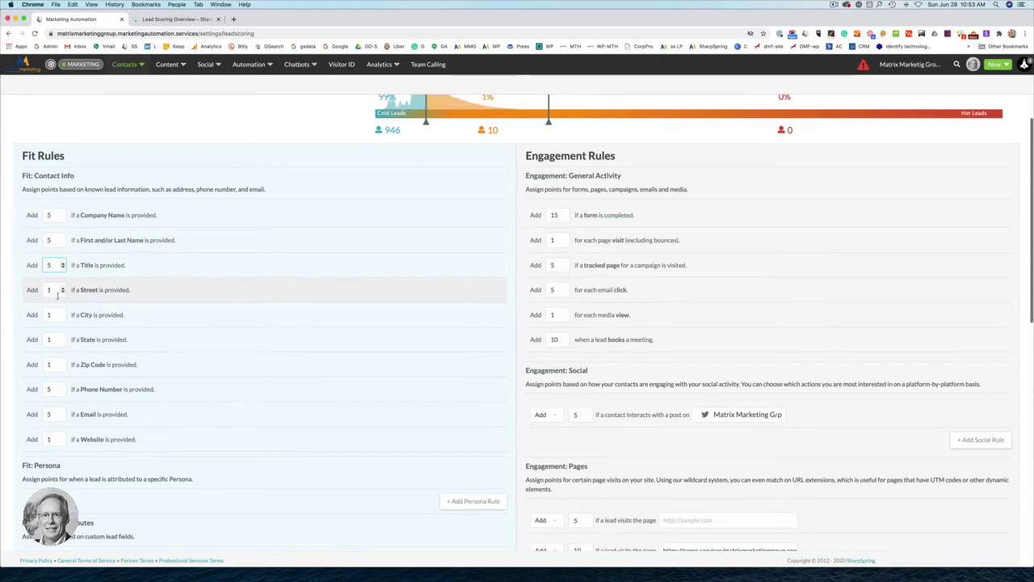
Raise the fit rules for Email and for First and/or Last Name to 10 points each.
scroll(88, 299, down, 2)
scroll(91, 300, down, 1)
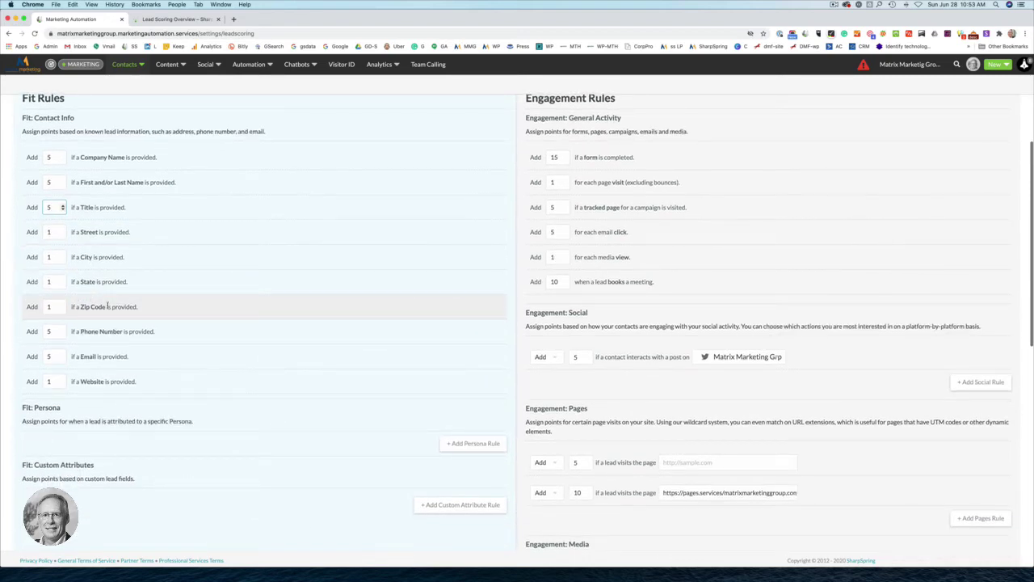
click(63, 356)
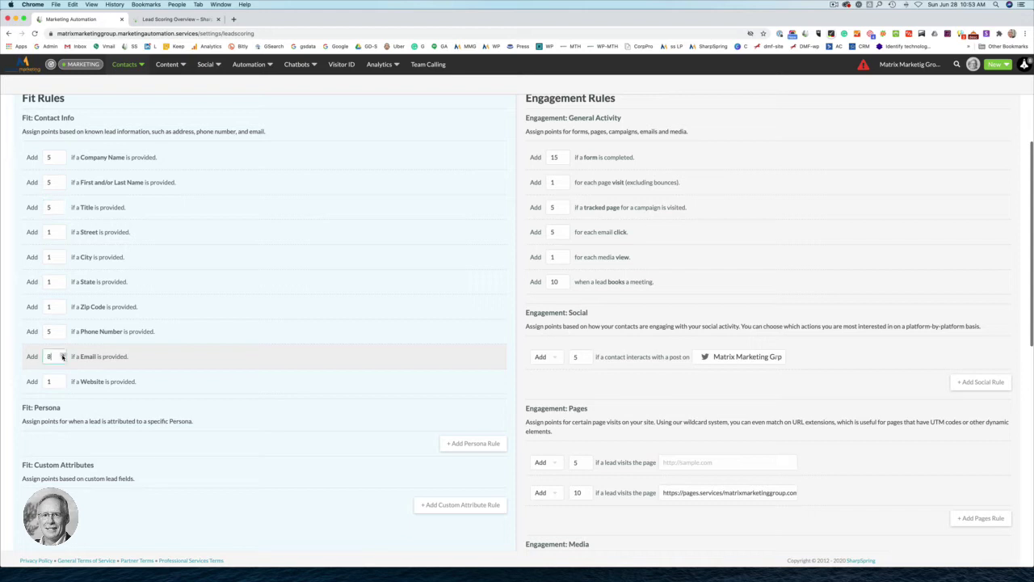
click(63, 355)
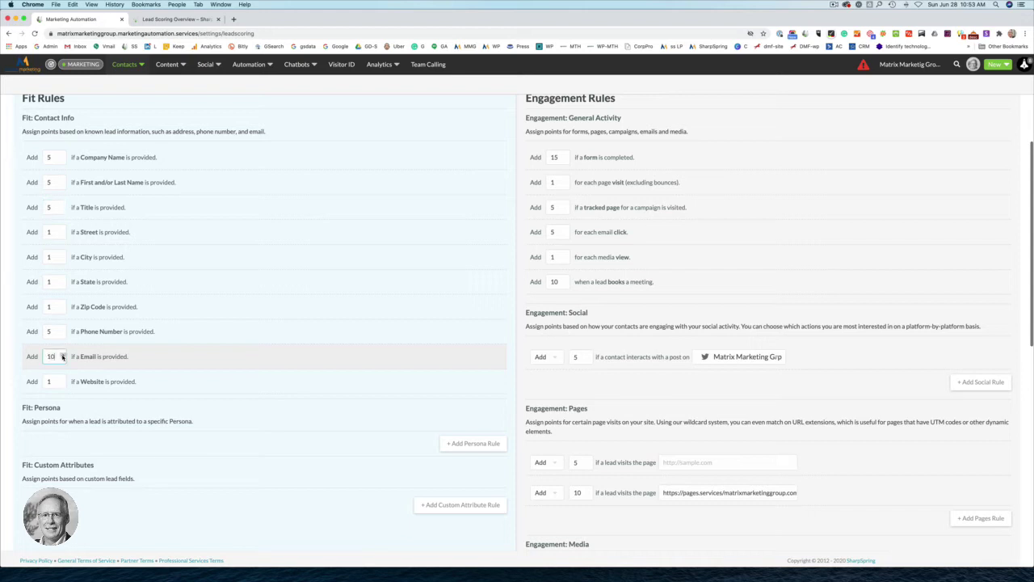
click(63, 180)
click(63, 180)
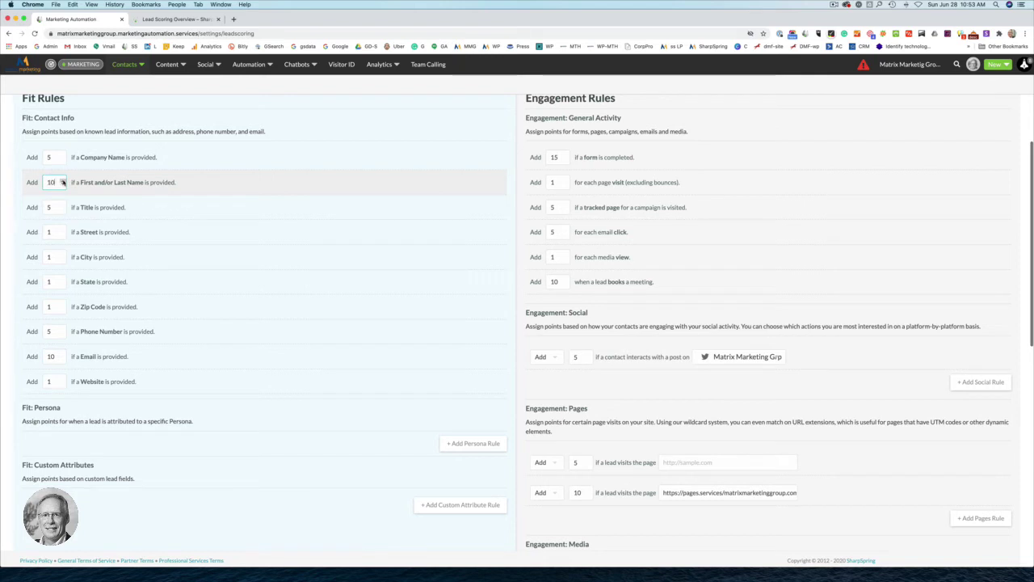
Set the fit rule for a provided Website to 15 points.
double_click(63, 379)
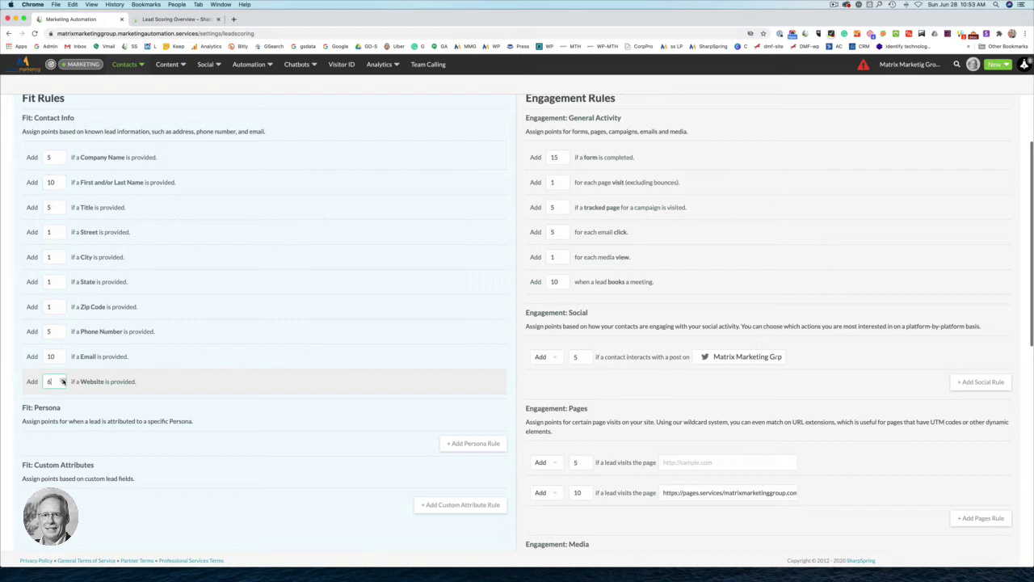
triple_click(63, 379)
double_click(63, 379)
double_click(63, 379)
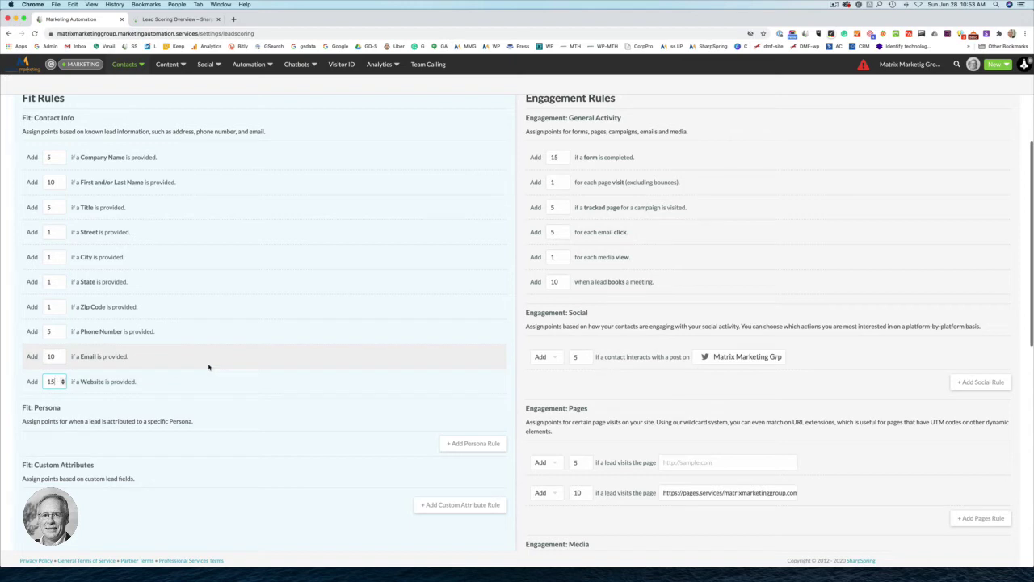
Add a persona rule that gives 25 points for The Demand Driver persona.
scroll(231, 378, down, 2)
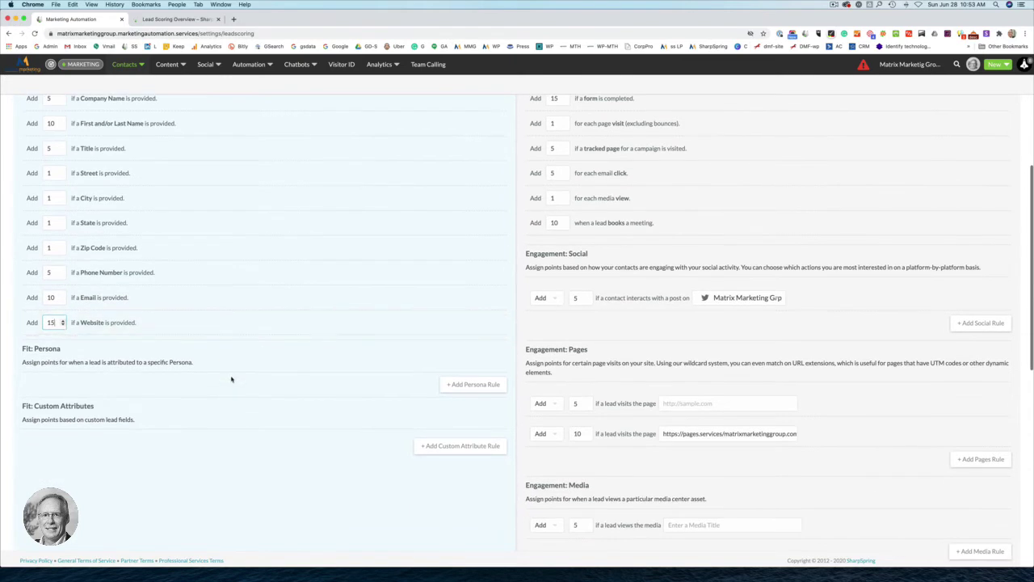
click(474, 386)
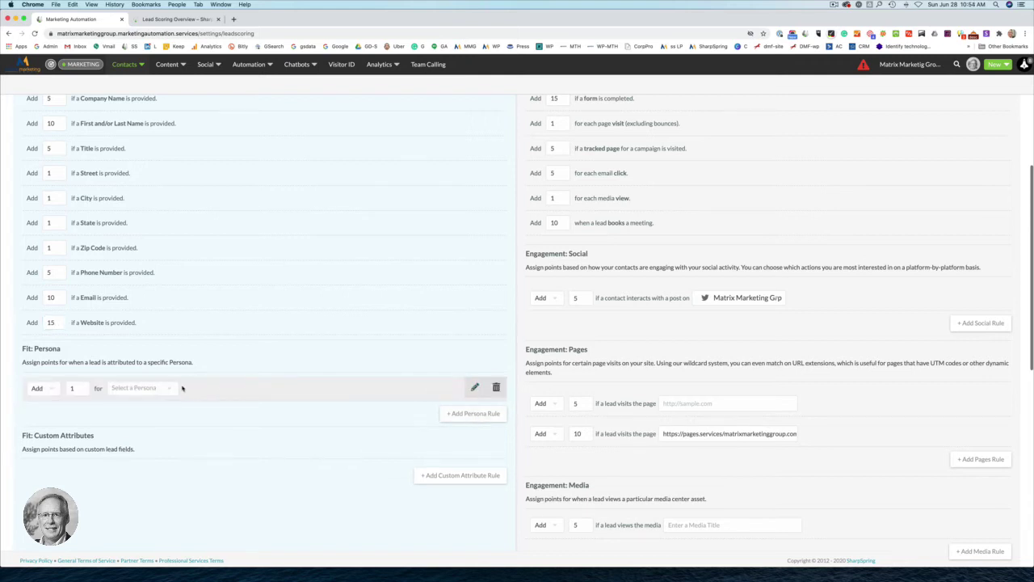
click(172, 389)
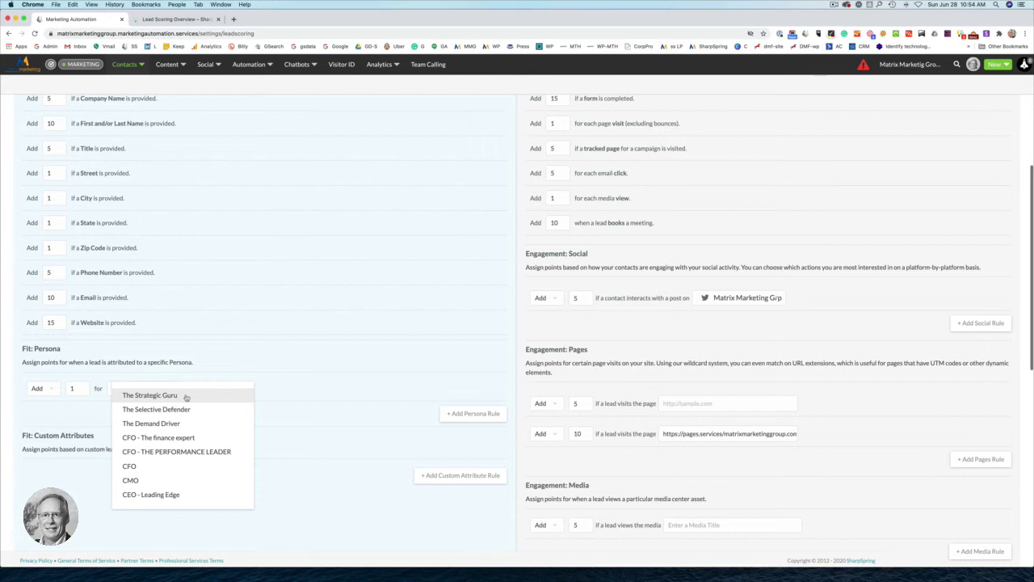
click(171, 423)
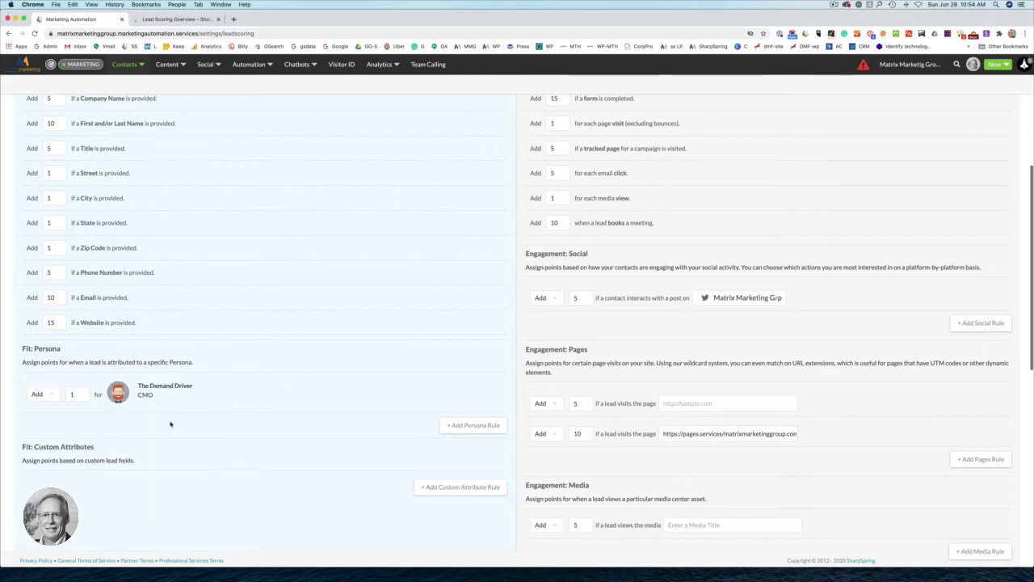
double_click(71, 394)
text(25)
click(204, 401)
Add an empty custom attribute rule to the fit rules.
scroll(270, 420, down, 3)
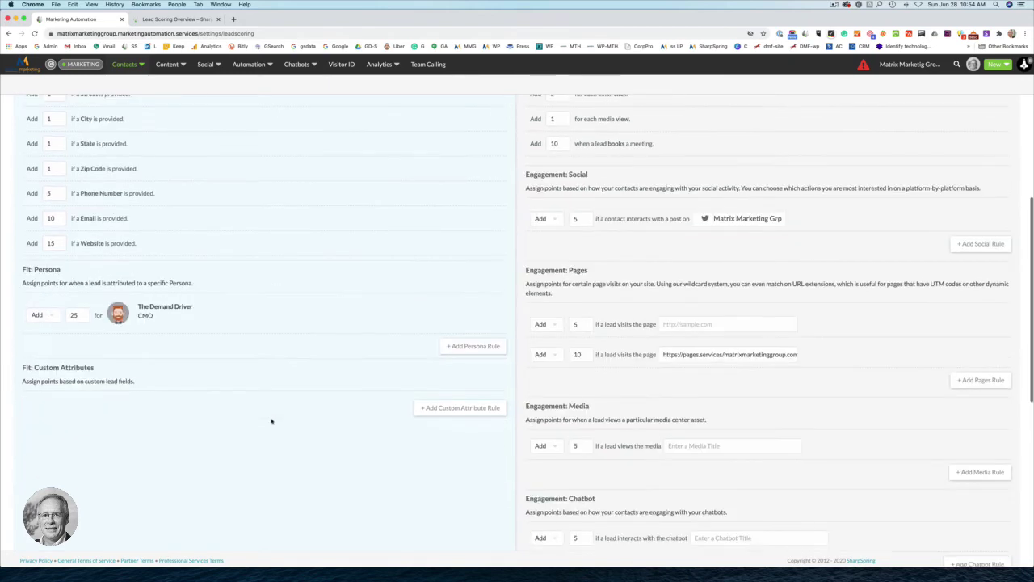
click(472, 406)
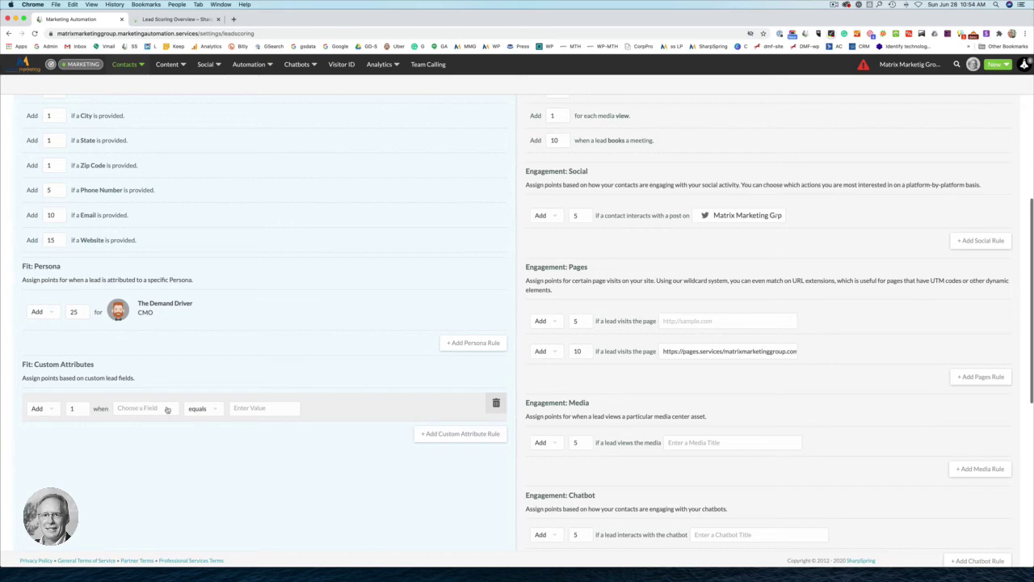
scroll(261, 427, up, 10)
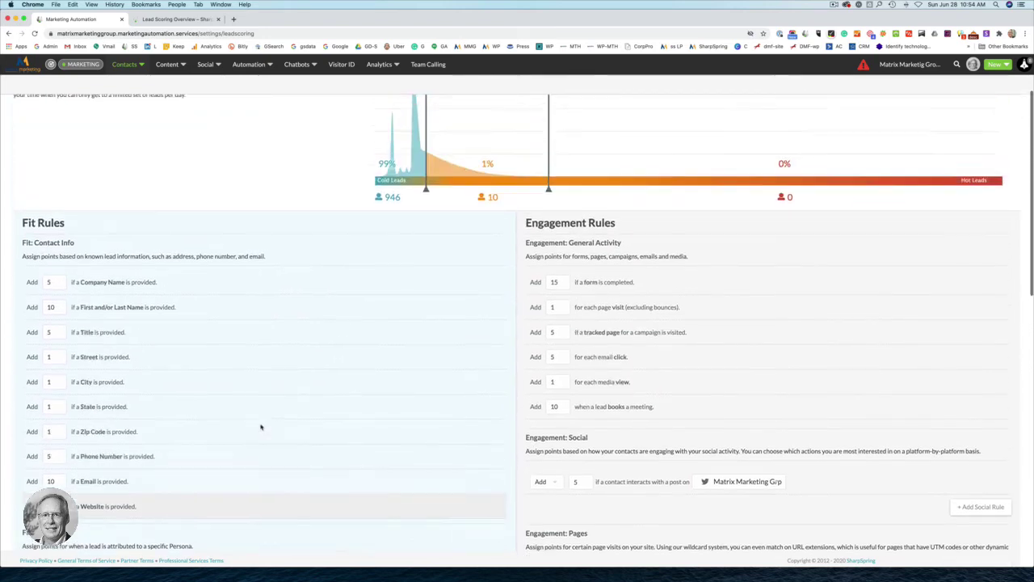
Set the general activity engagement rule for each page visit to 10 points.
scroll(261, 427, down, 5)
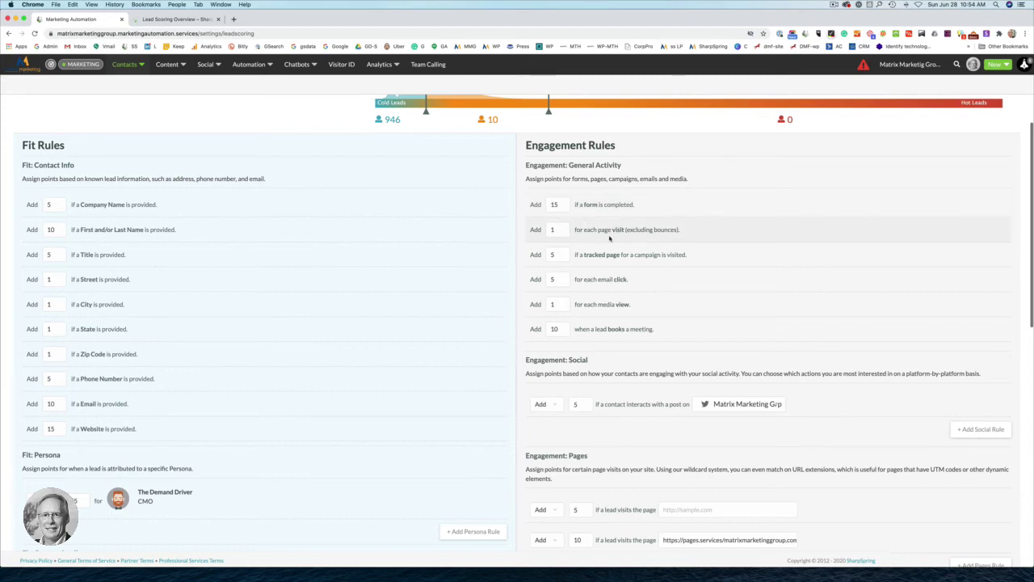
click(566, 230)
text(0)
scroll(621, 267, down, 1)
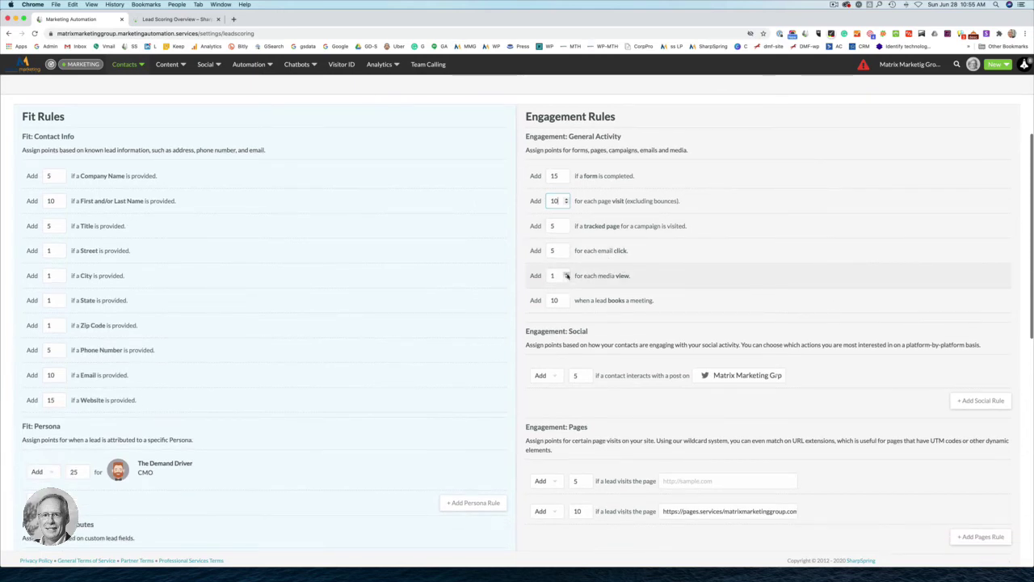
Set the general activity engagement rule for each media view to 10 points.
click(567, 274)
click(567, 274)
click(567, 275)
click(566, 275)
click(567, 275)
click(566, 275)
Set the lead score decay half-life to 4 weeks and save the lead score rules.
scroll(670, 283, down, 2)
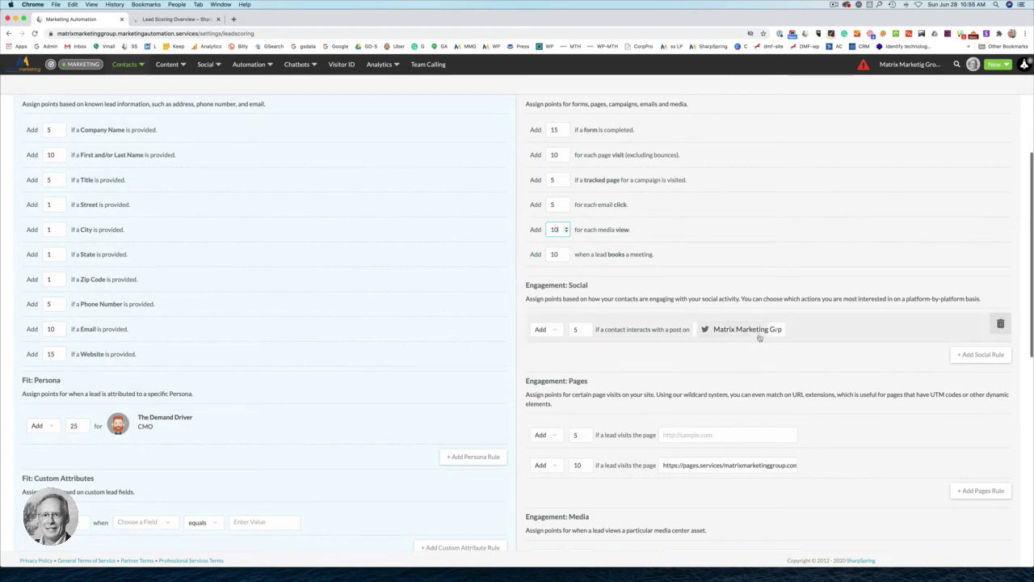
scroll(770, 335, down, 3)
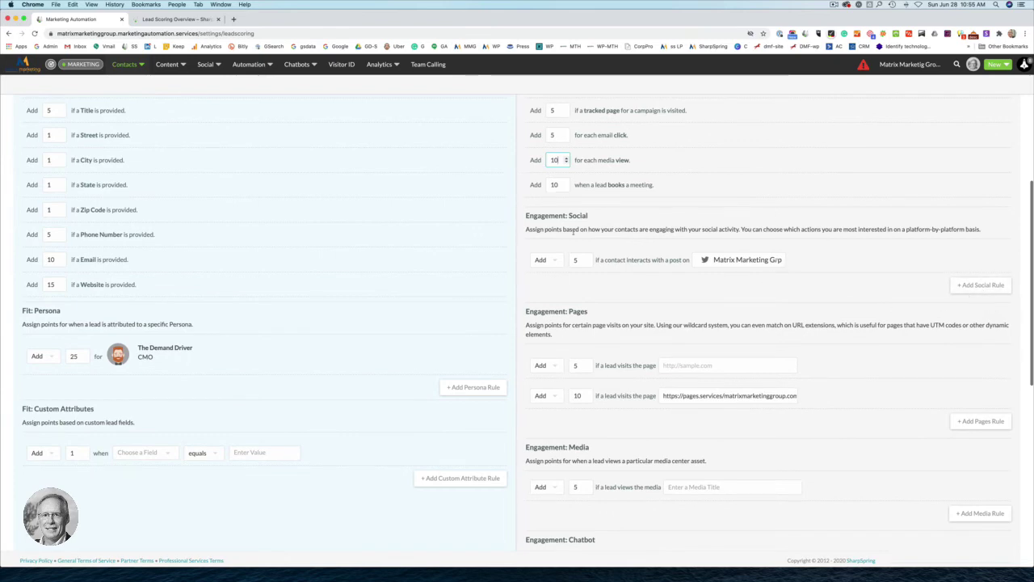
scroll(713, 226, up, 5)
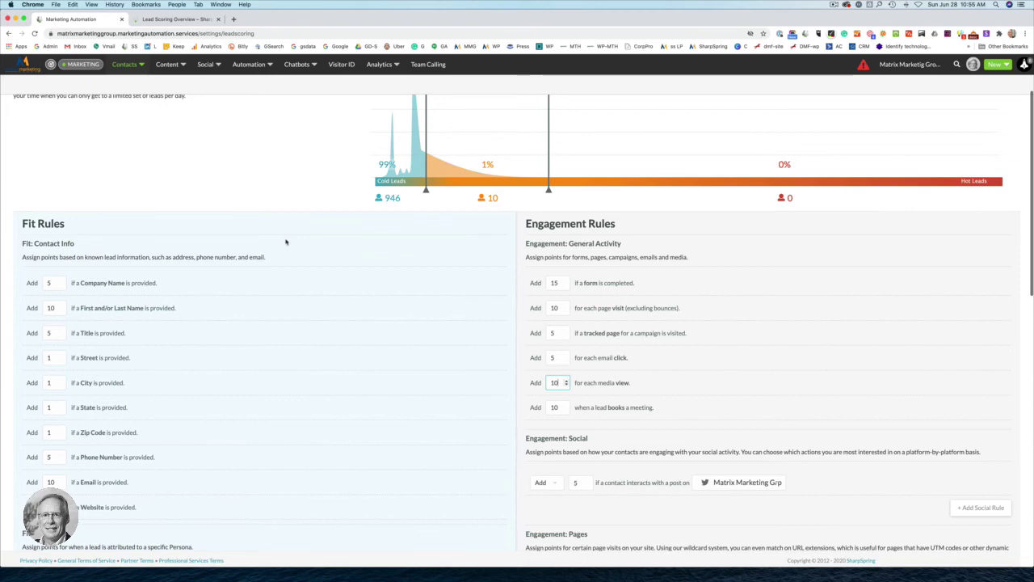
scroll(385, 286, down, 20)
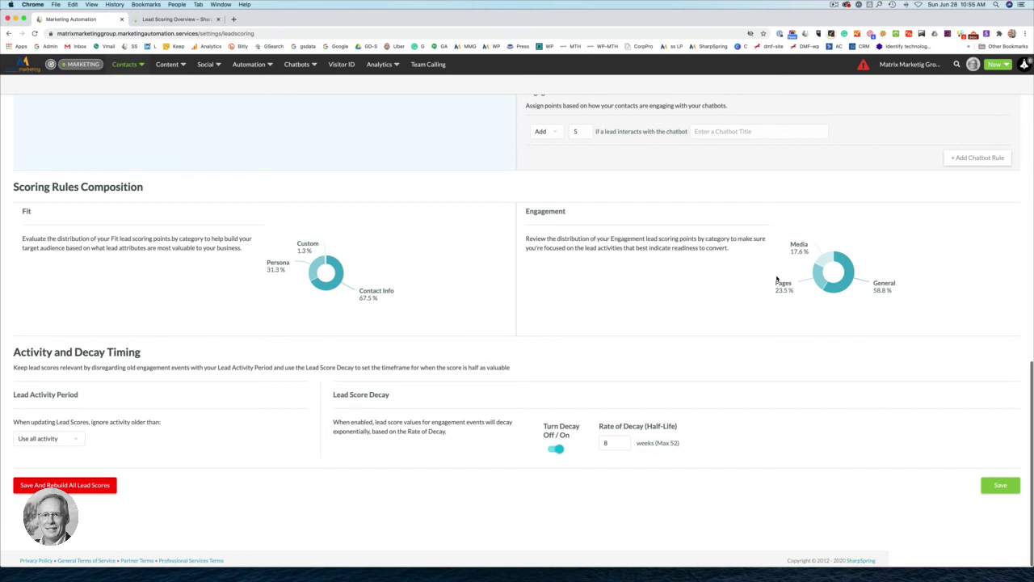
double_click(628, 445)
click(628, 446)
click(994, 485)
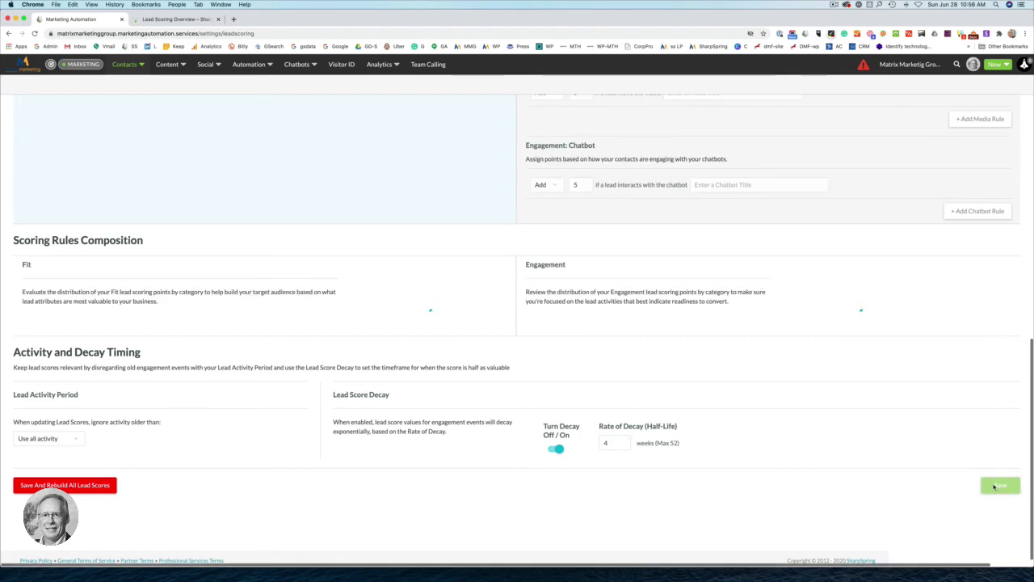
scroll(737, 469, up, 20)
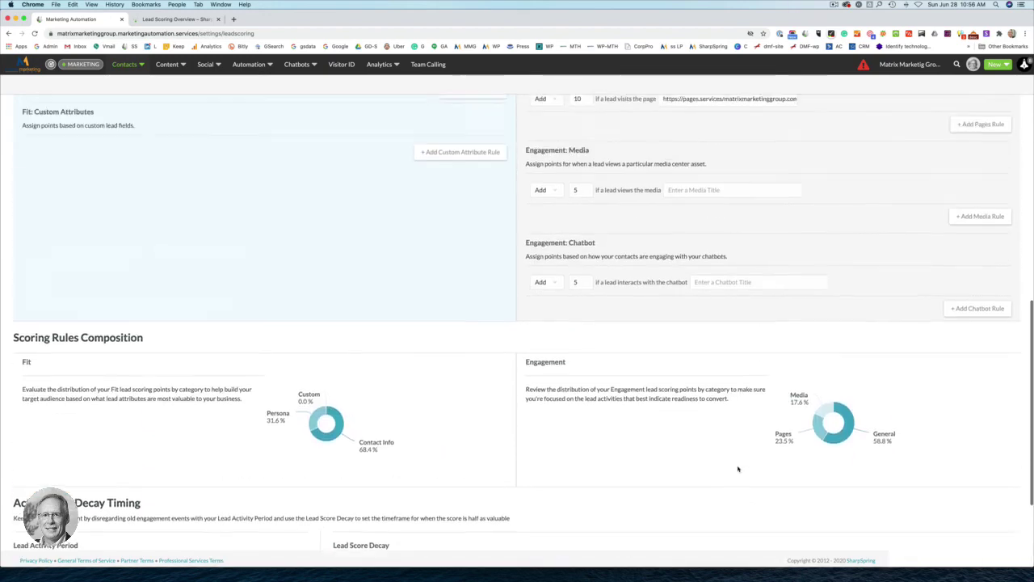